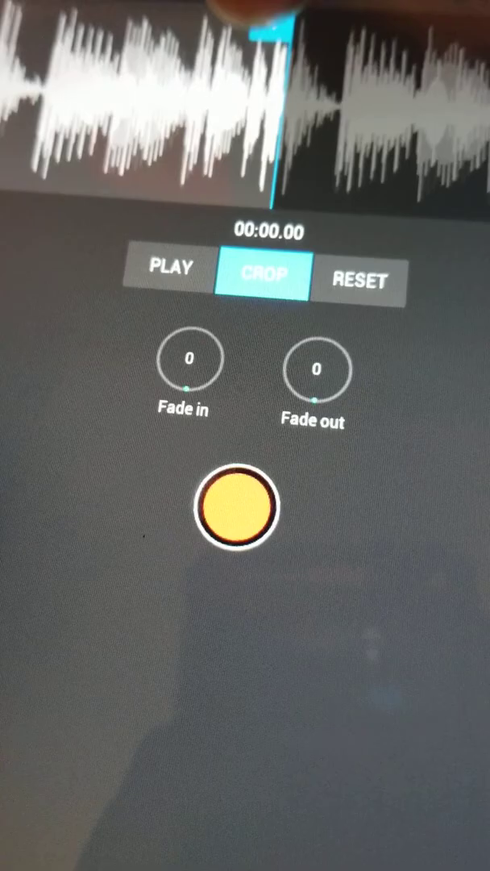
Play the recorded microphone clip back twice to review it
left_click(191, 258)
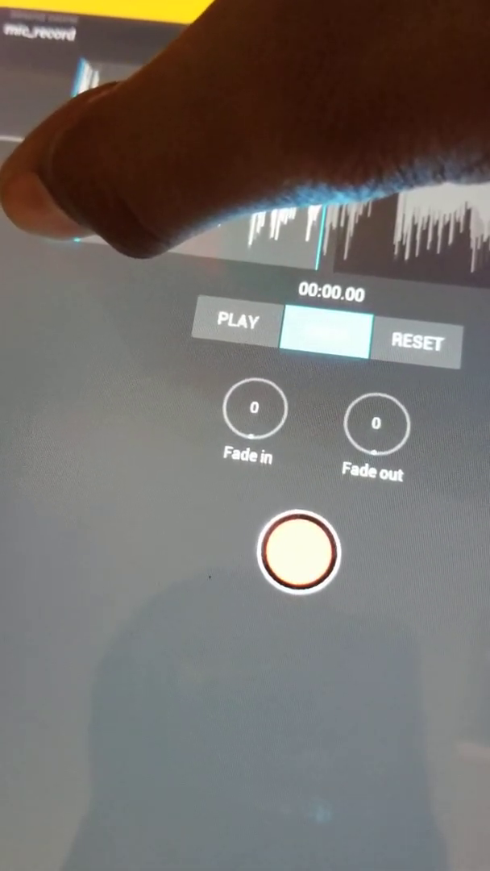
left_click(233, 249)
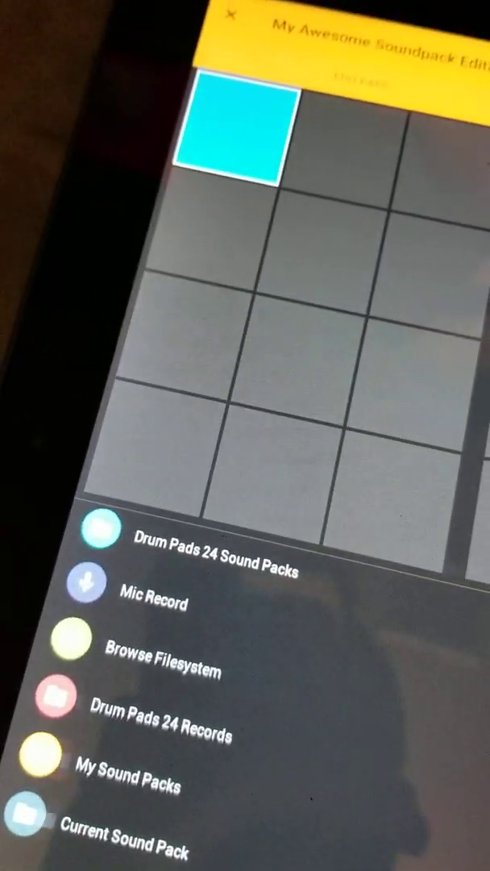
Dismiss the sound-source choices to show the mic_record_1 pad's settings
left_click(182, 592)
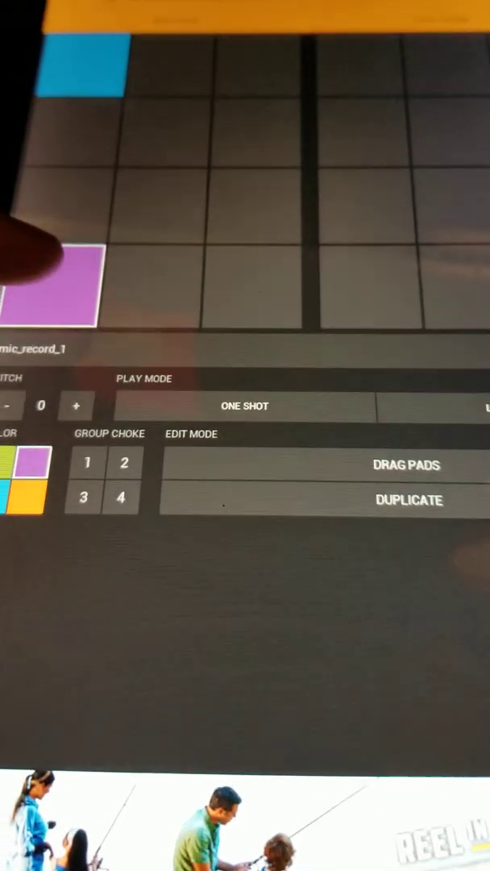
Select the empty pad beside the purple pad and open its sound-source menu
left_click(154, 286)
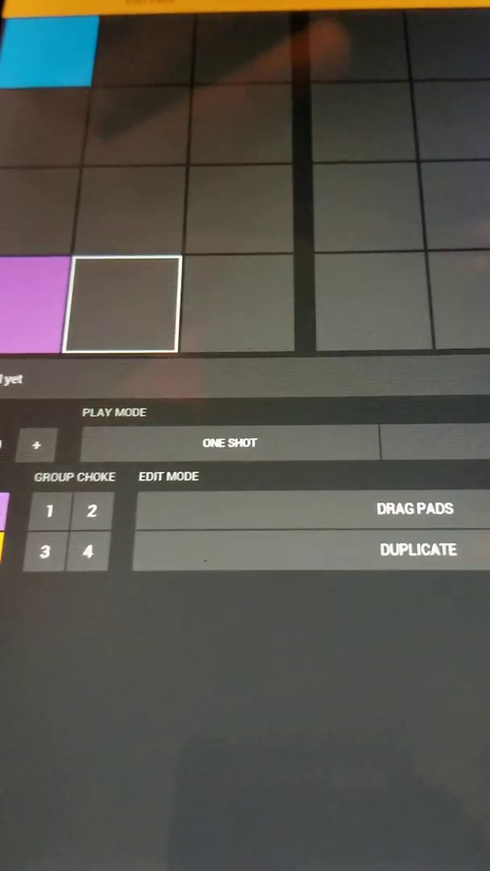
left_click(24, 447)
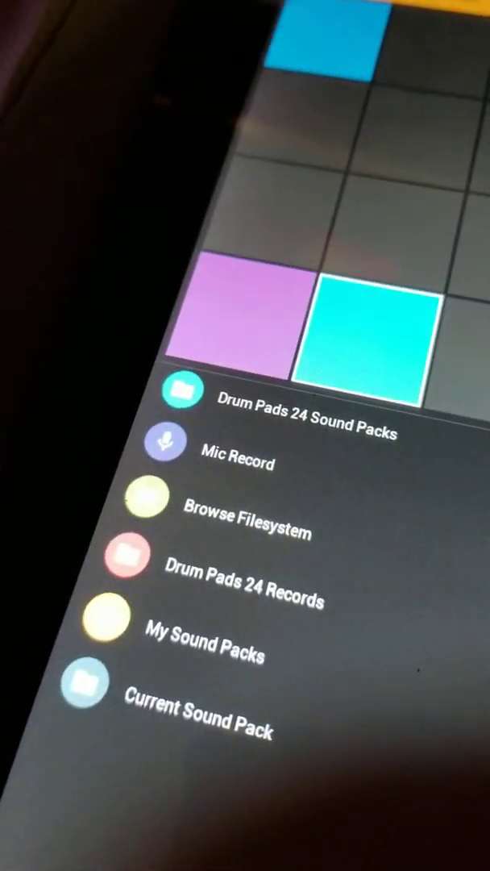
Return to the settings of the pad holding mic_record_2
left_click(165, 441)
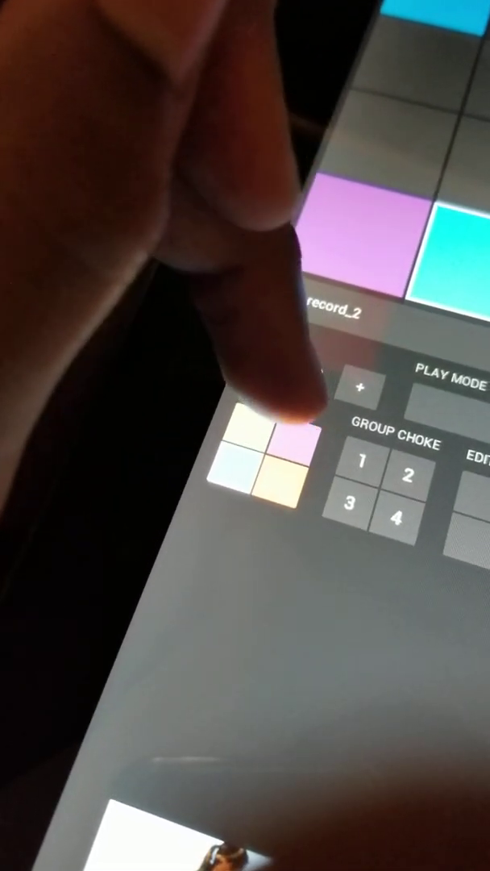